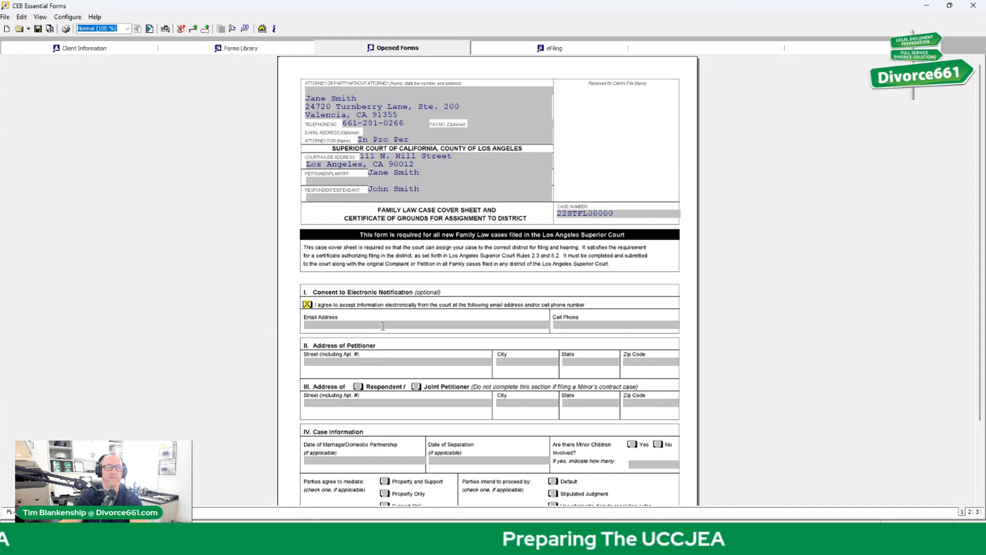
# Step: Enter the court-notice e-mail address, put 'n/a' in Cell Phone, and reselect the e-mail text
pyautogui.click(382, 325)
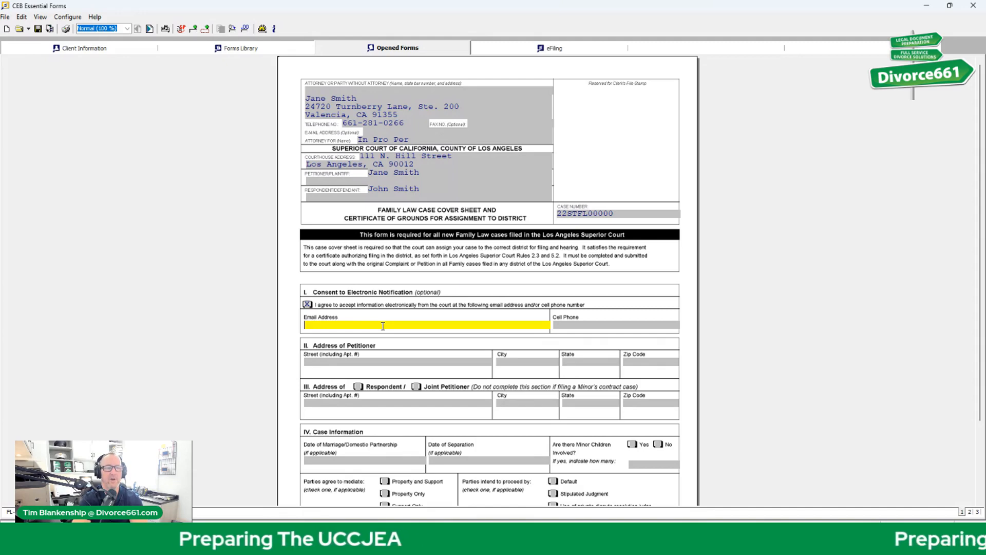
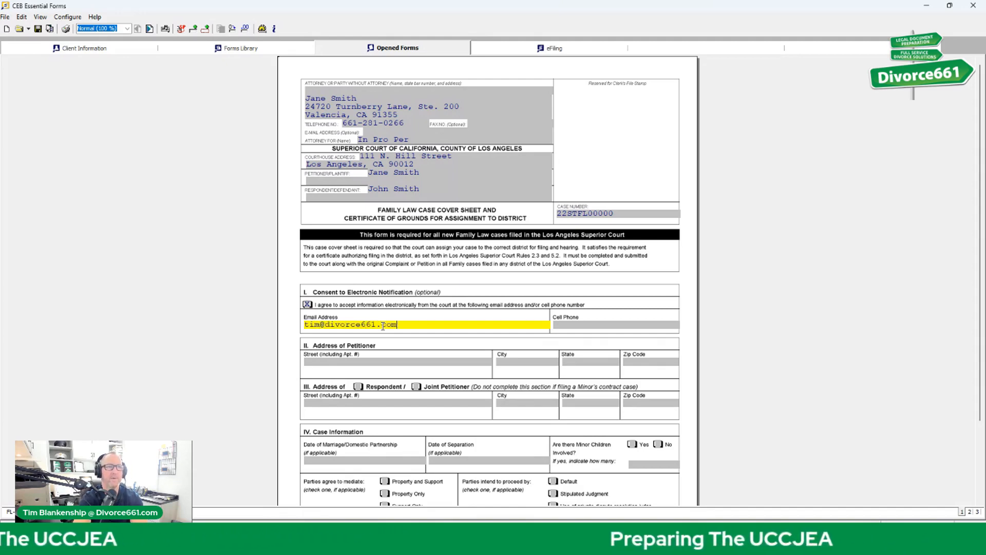
pyautogui.press('Tab')
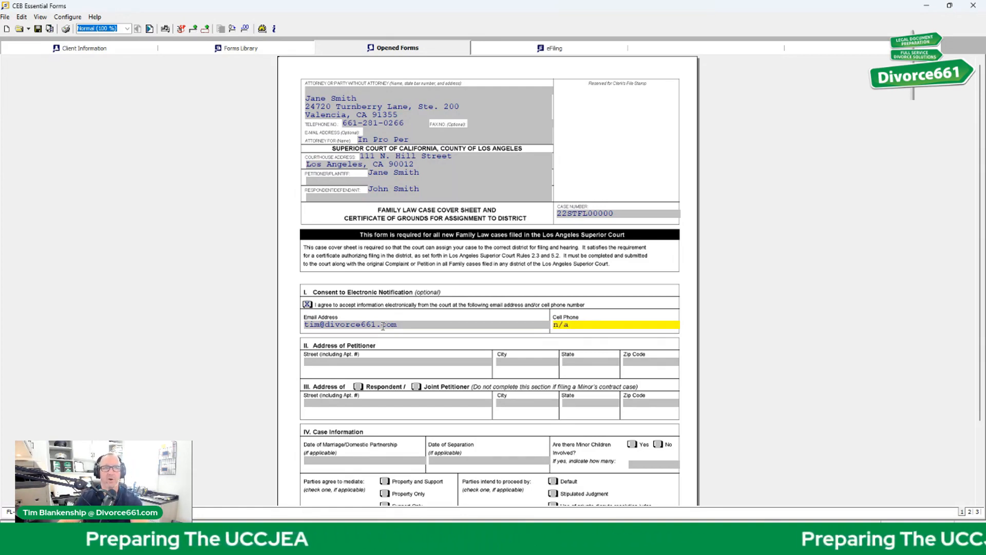
pyautogui.click(405, 322)
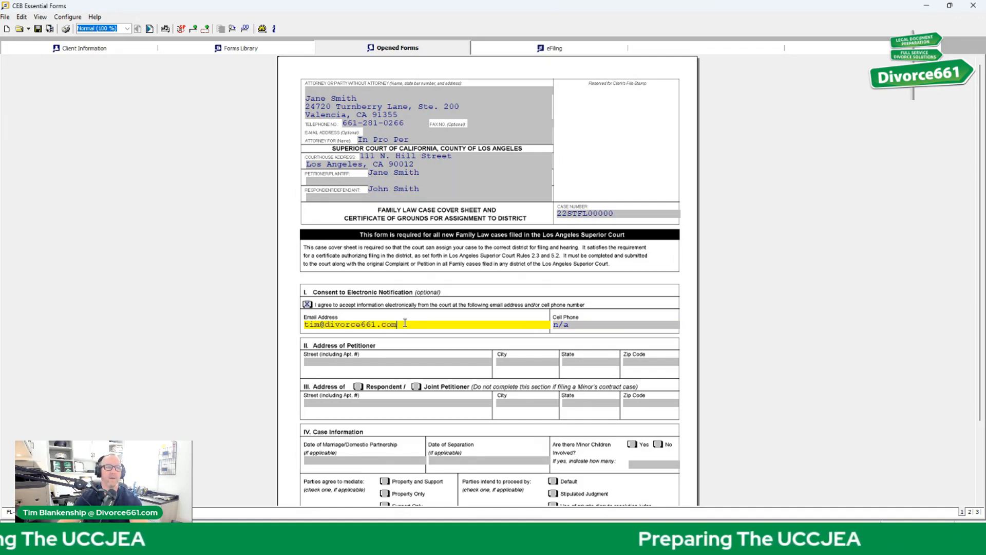
pyautogui.moveTo(404, 322); pyautogui.dragTo(286, 327)
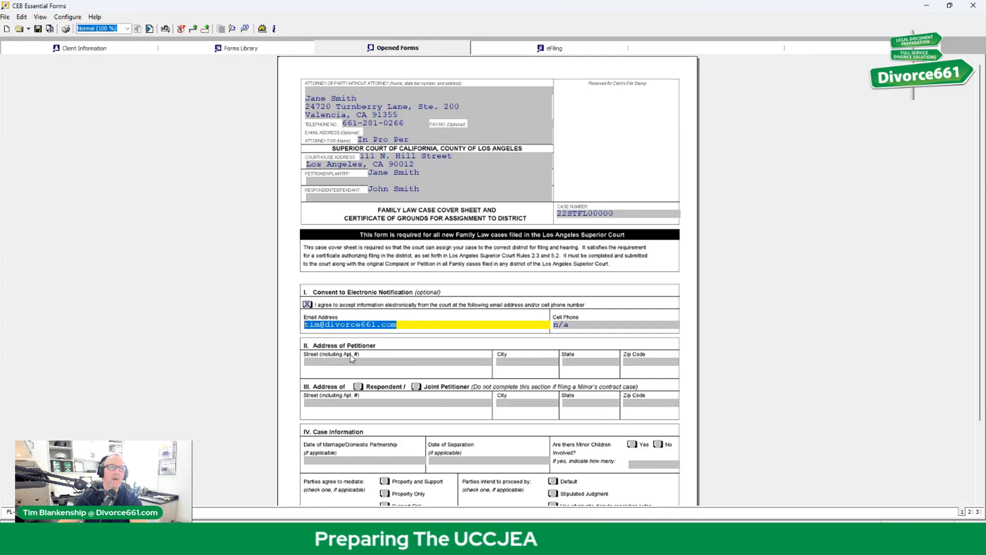
pyautogui.scroll(-1, 352, 358)
# Step: Tick Respondent for the section III address and move into the Respondent Street field
pyautogui.click(335, 347)
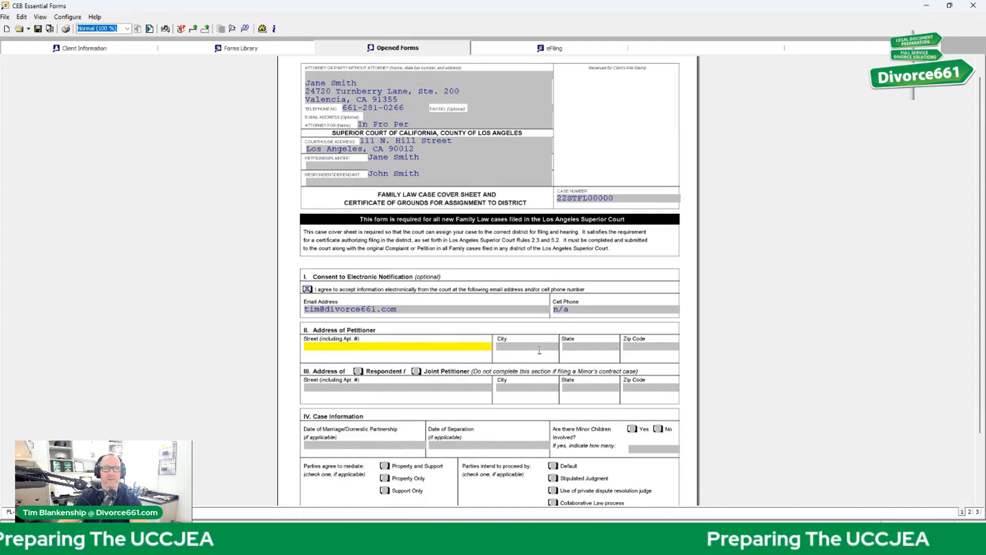
pyautogui.click(358, 371)
pyautogui.click(370, 389)
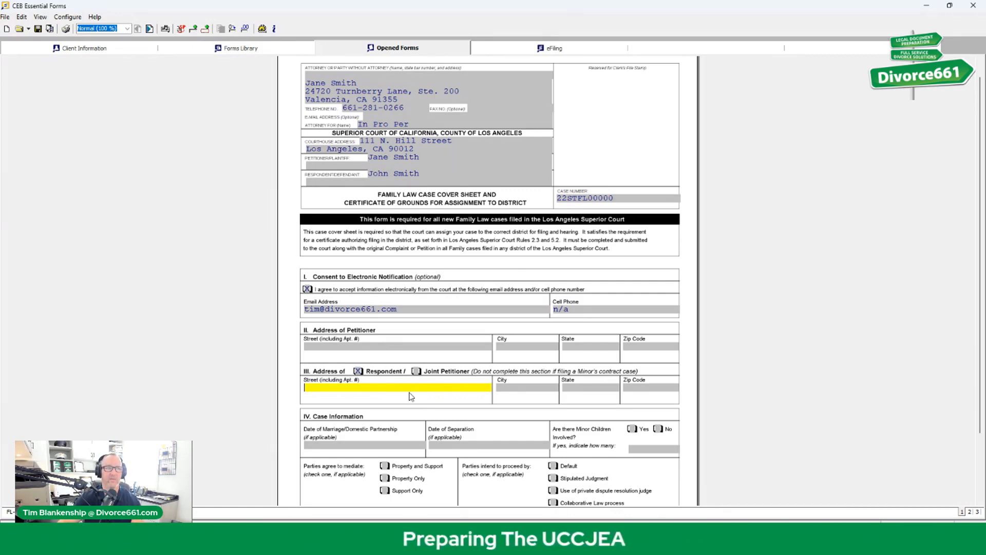
# Step: In Case Information, answer Yes to minor children and enter 2 as their number
pyautogui.scroll(-2, 405, 414)
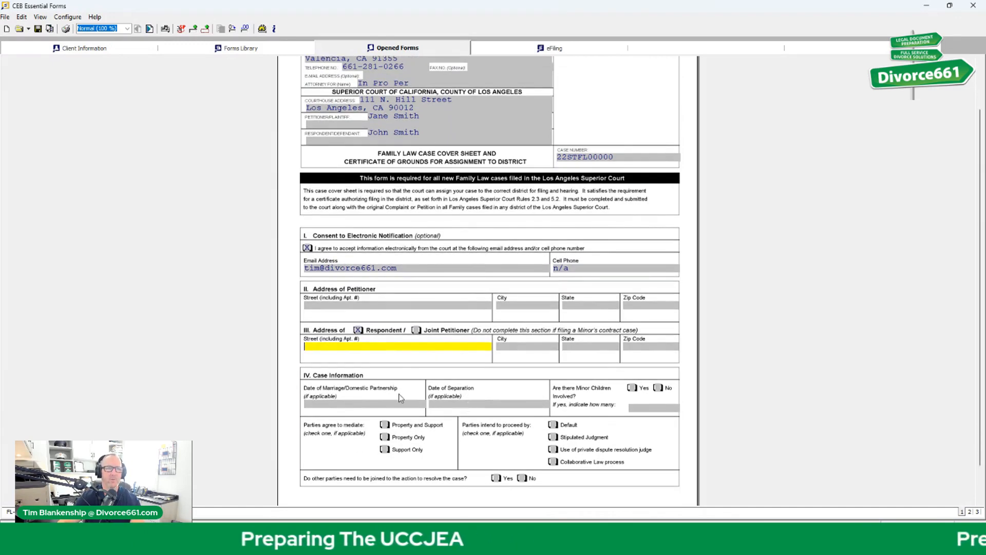
pyautogui.click(374, 405)
pyautogui.click(457, 404)
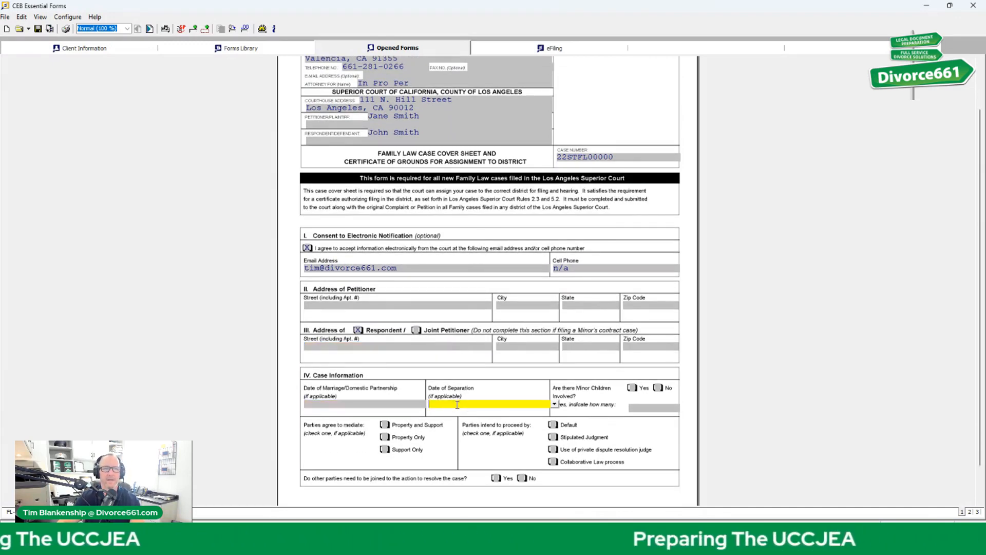
pyautogui.click(632, 388)
pyautogui.write('2')
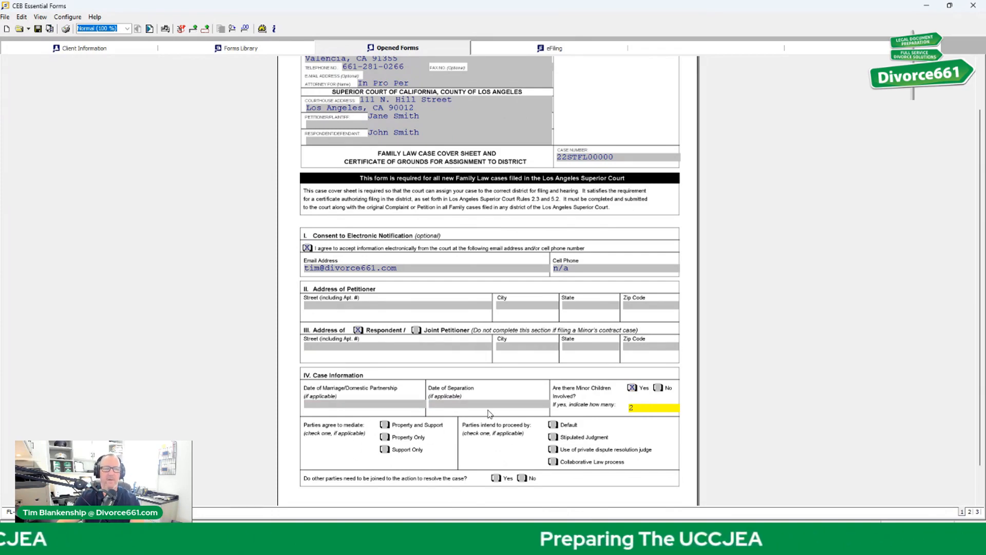
pyautogui.scroll(-1, 508, 412)
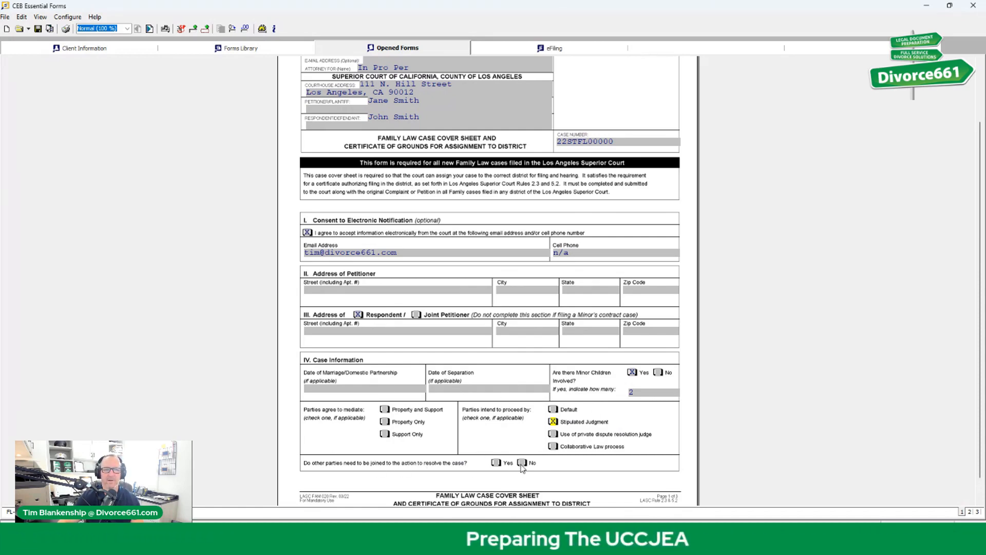
pyautogui.scroll(-1, 843, 491)
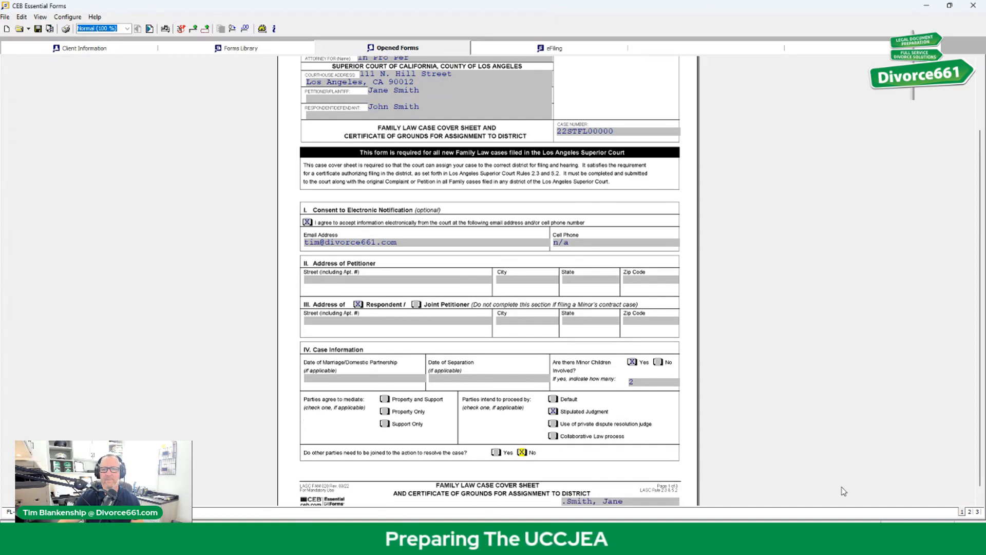
# Step: Answer No to needing an interpreter on page 2 and No to joining other parties on page 1
pyautogui.click(970, 512)
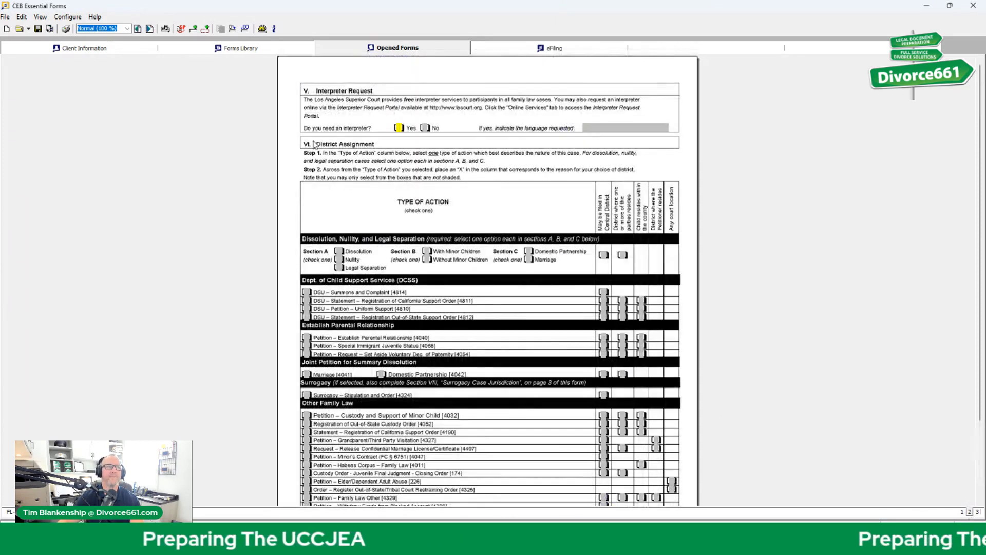
pyautogui.click(424, 127)
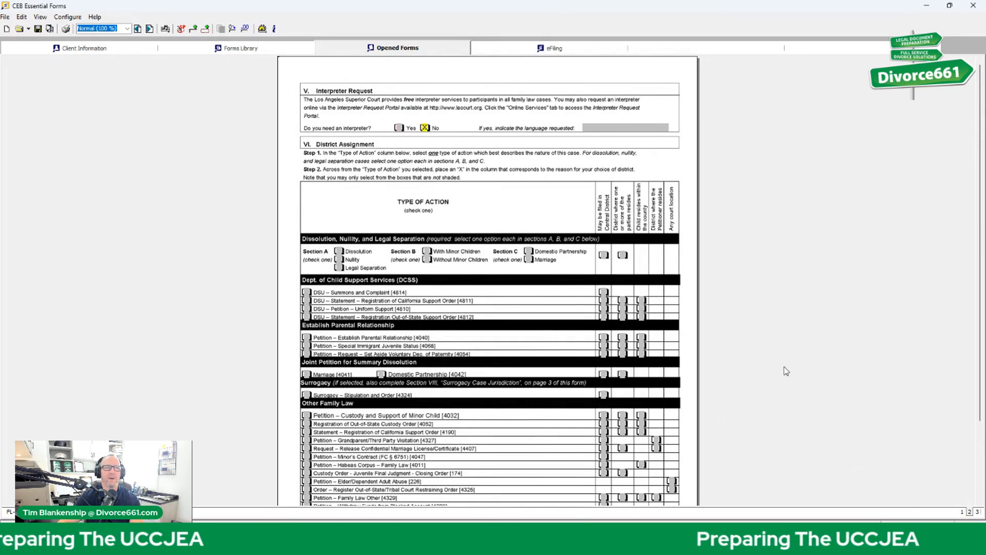
pyautogui.click(962, 512)
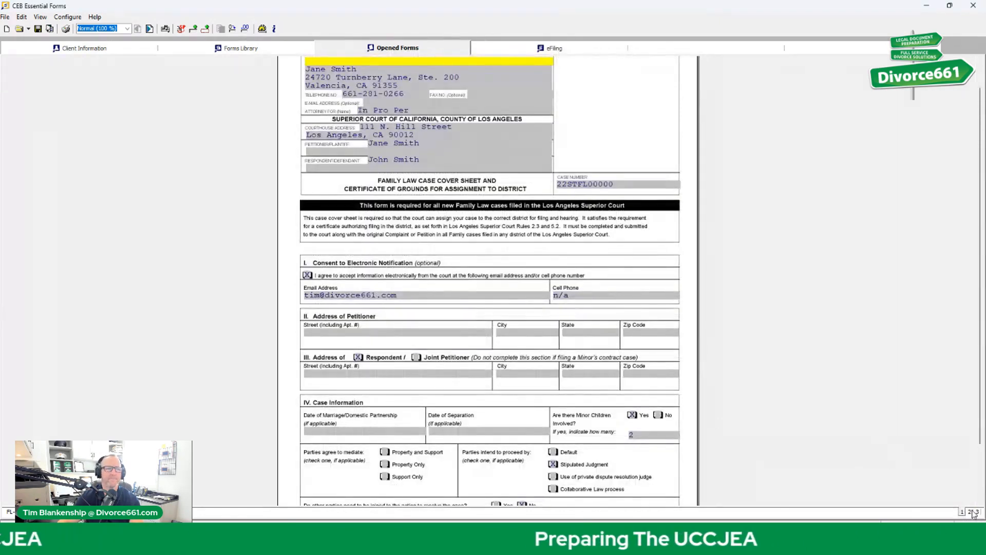
pyautogui.scroll(-3, 878, 447)
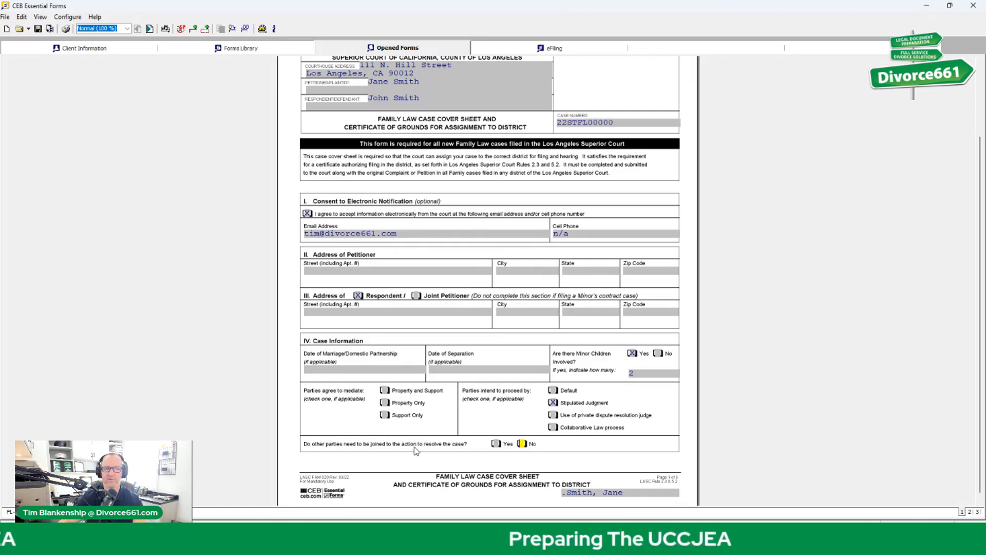
pyautogui.click(522, 443)
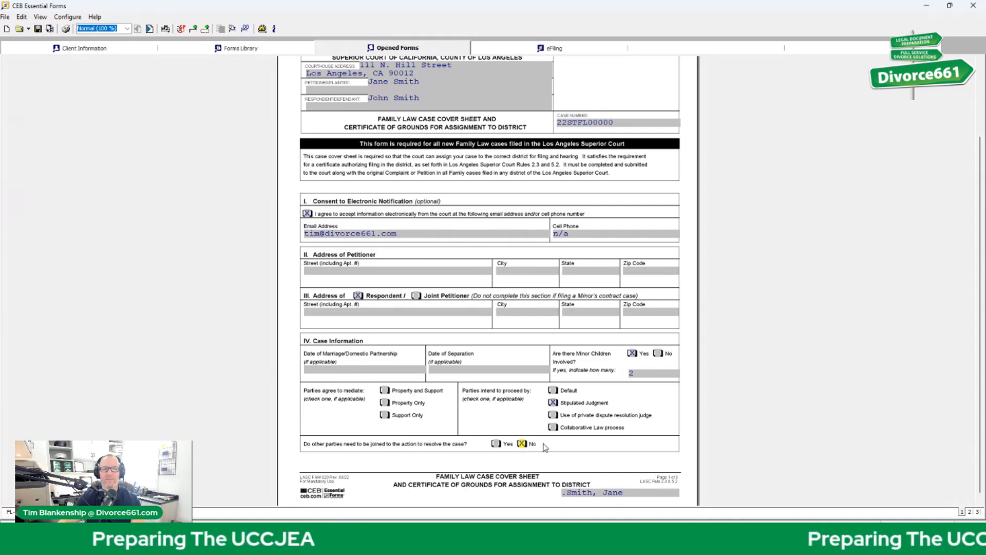
# Step: On page 2, check Dissolution, Without Minor Children and Marriage under District Assignment
pyautogui.click(970, 512)
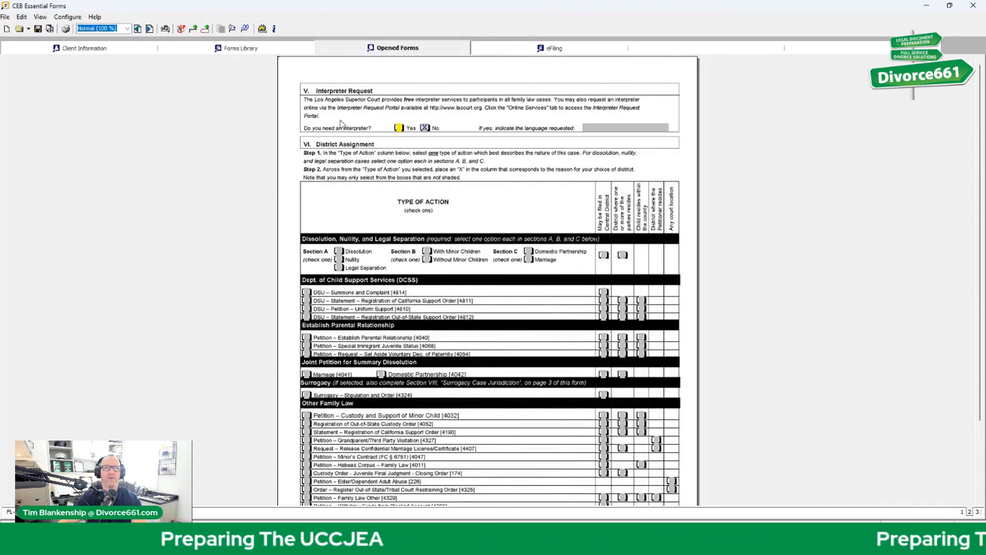
pyautogui.click(633, 130)
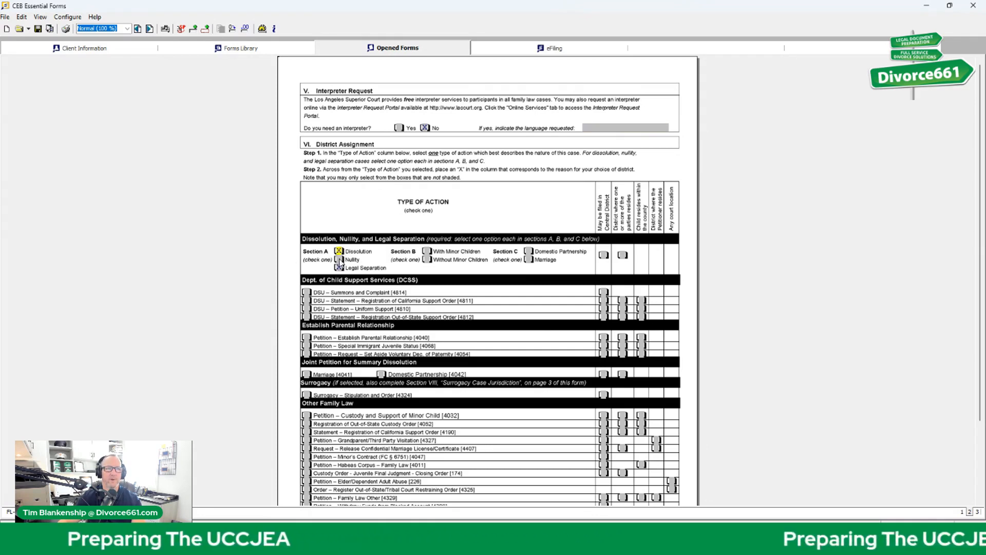
pyautogui.click(339, 268)
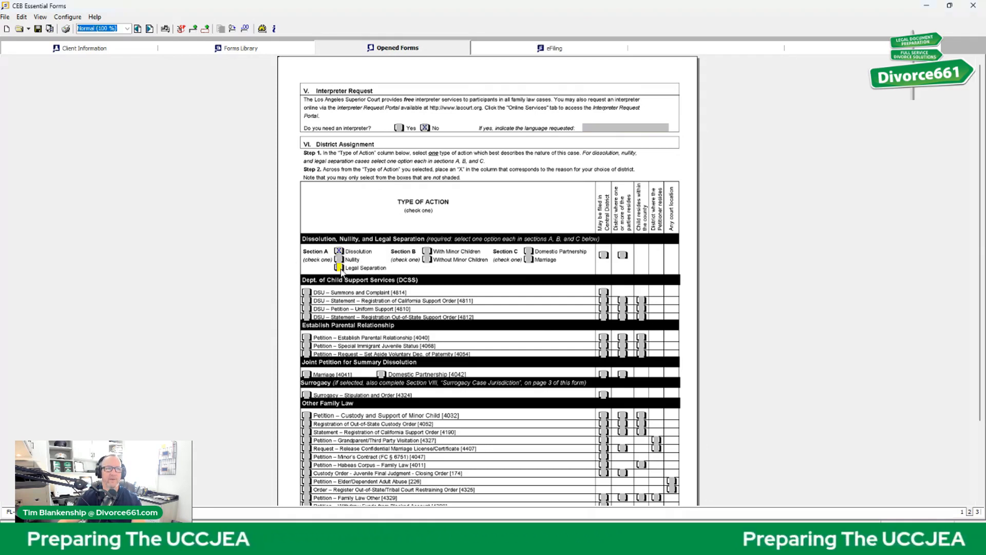
pyautogui.click(427, 252)
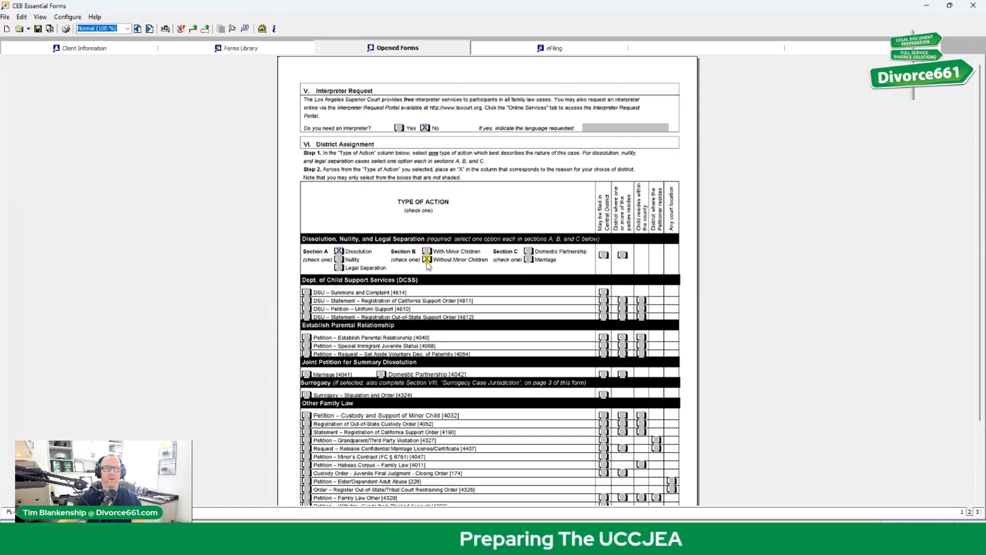
pyautogui.click(528, 251)
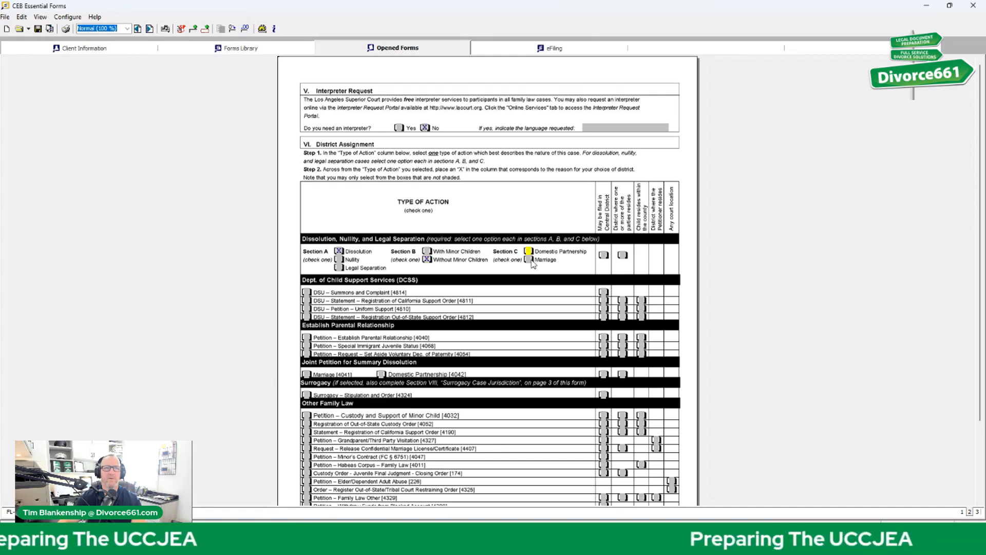
pyautogui.click(529, 259)
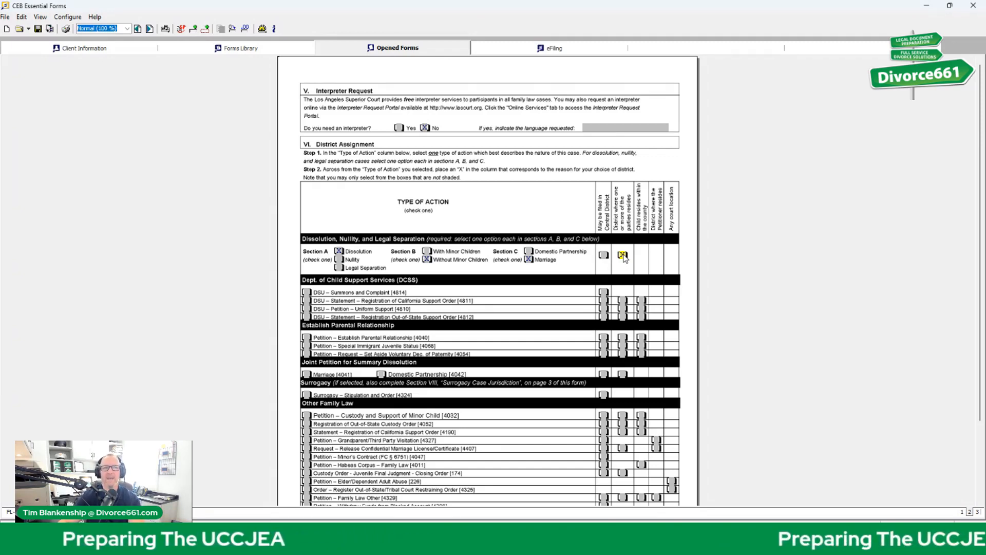
# Step: Switch the Dissolution row from Central District to the district where a party resides
pyautogui.click(603, 255)
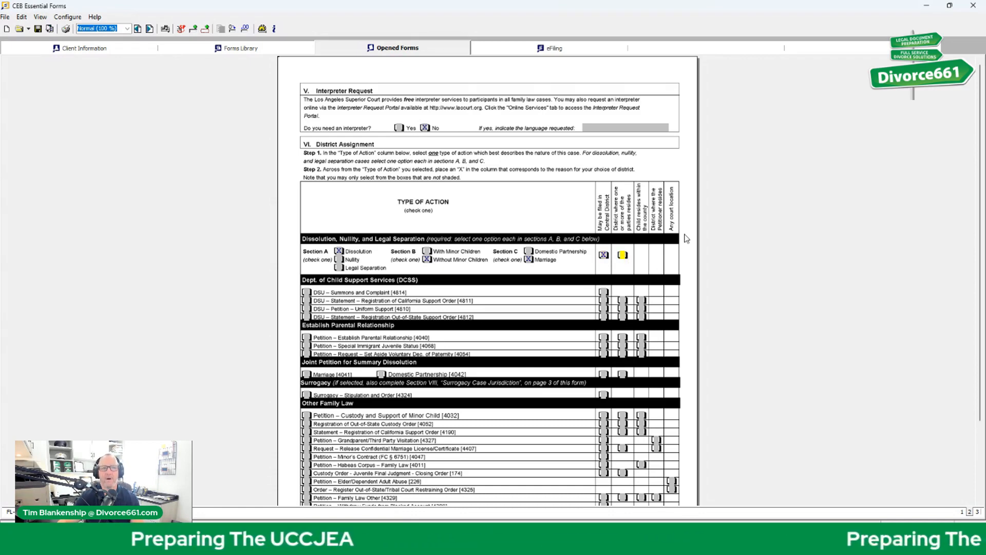
pyautogui.click(622, 255)
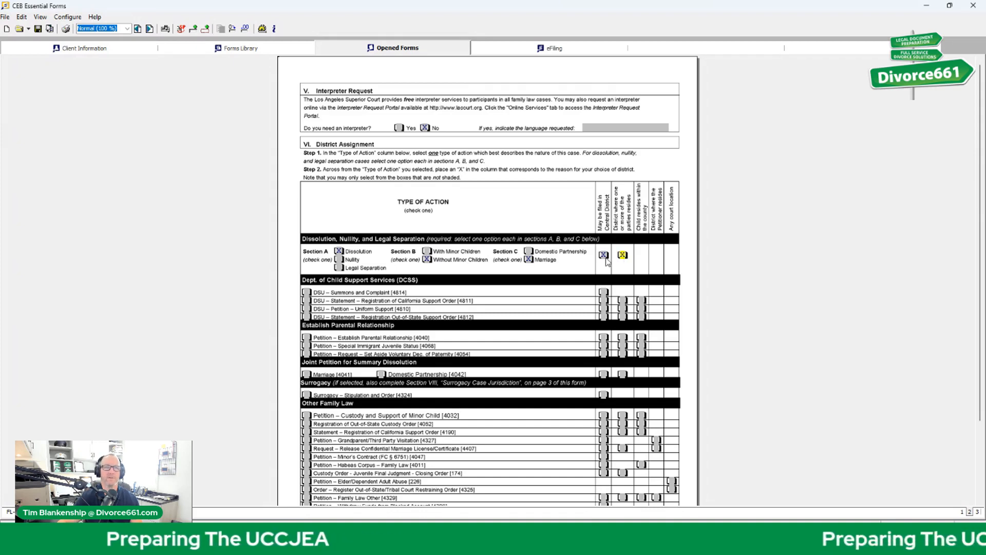
pyautogui.click(604, 256)
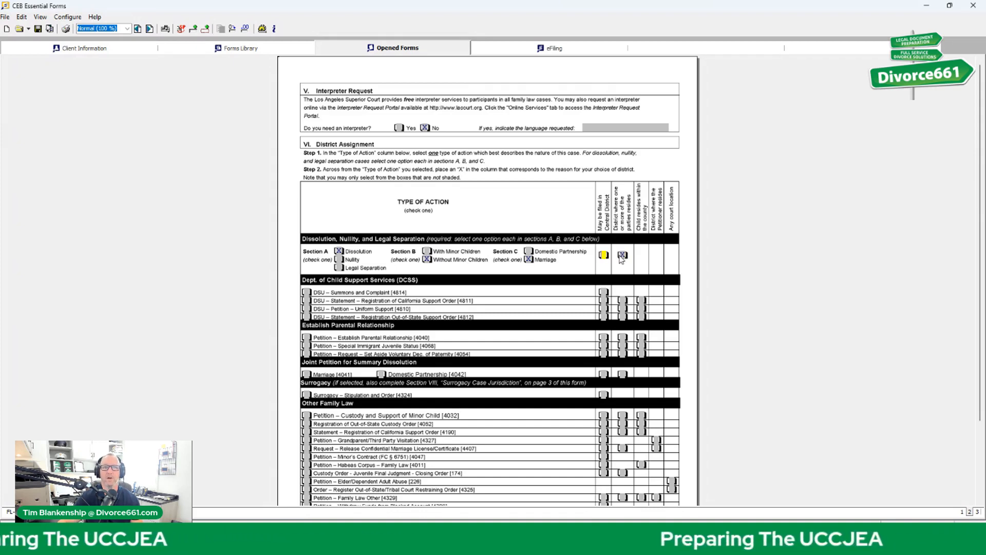
pyautogui.click(622, 255)
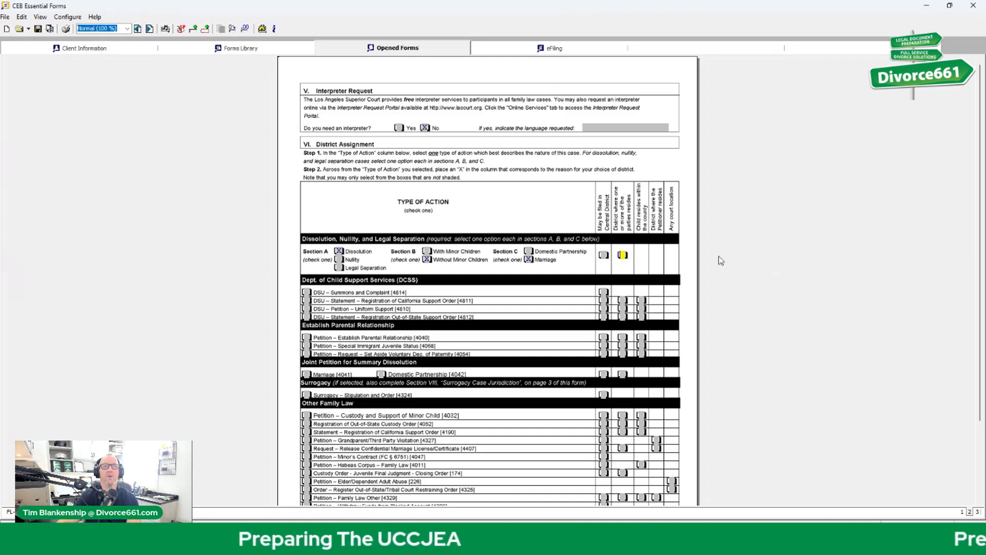
# Step: On page 3, check Central as the district under Section IX Certification / Declaration of Assignment
pyautogui.scroll(-3, 771, 298)
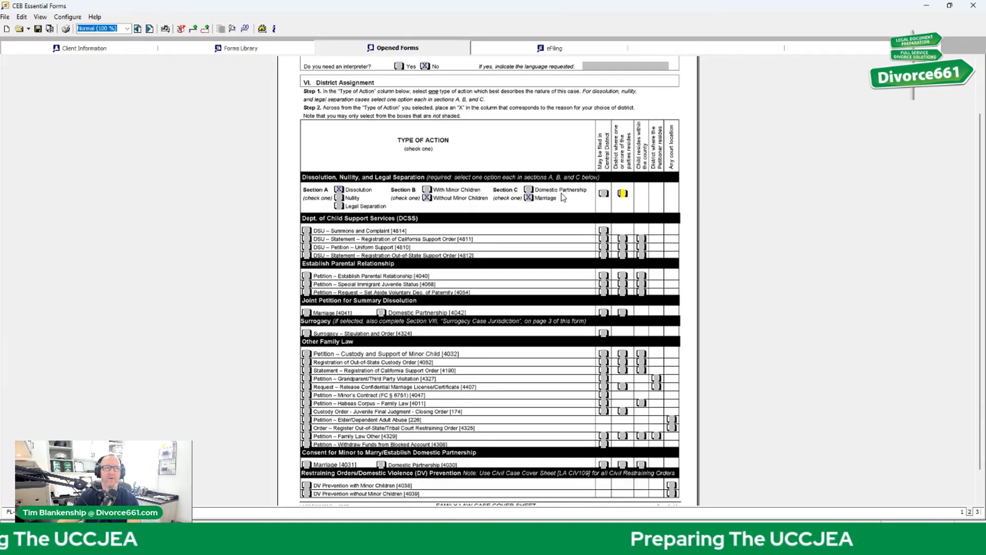
pyautogui.scroll(-1, 780, 390)
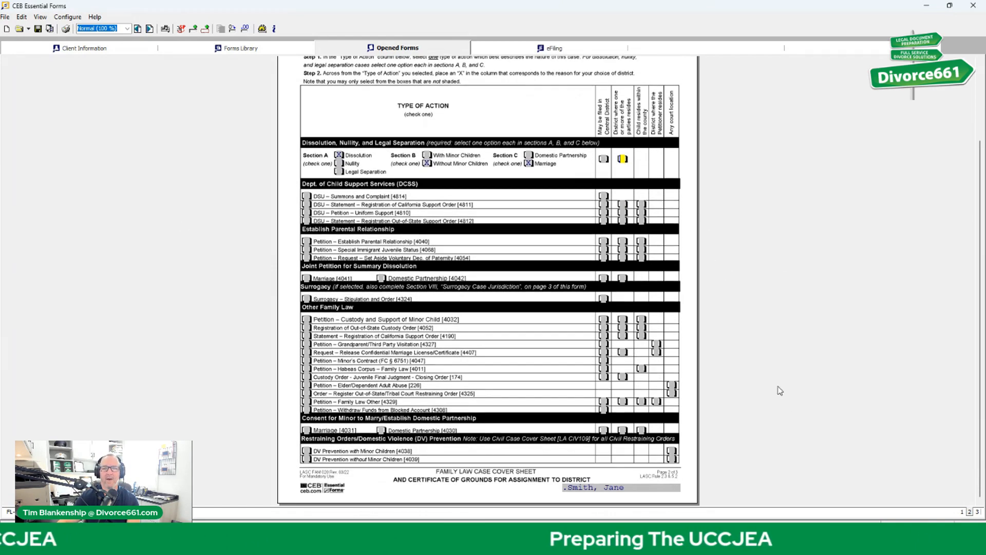
pyautogui.click(978, 513)
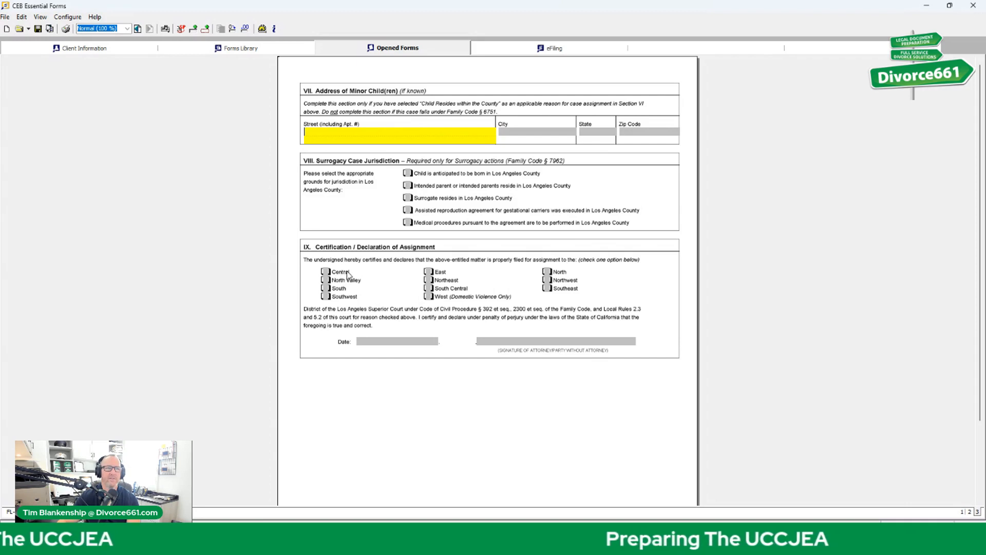
pyautogui.click(326, 272)
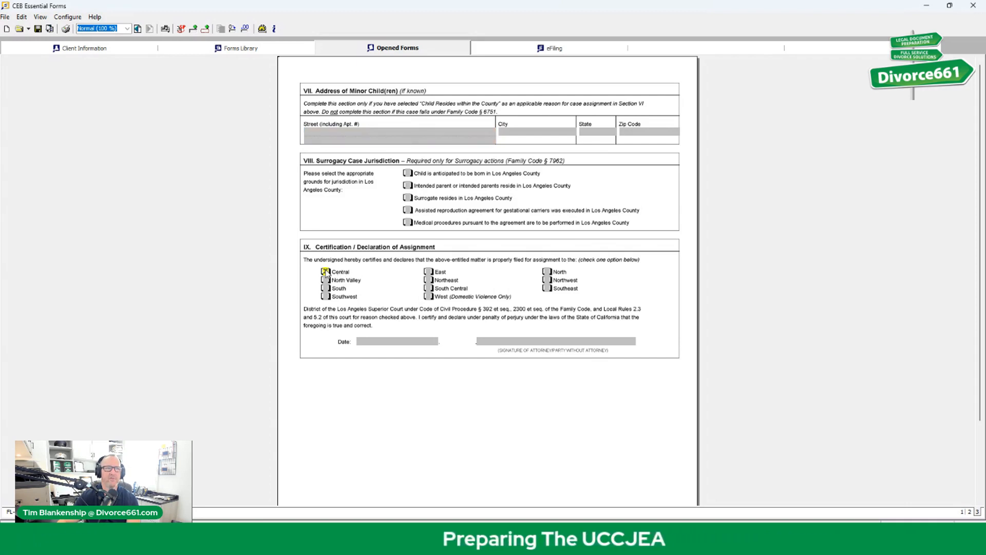